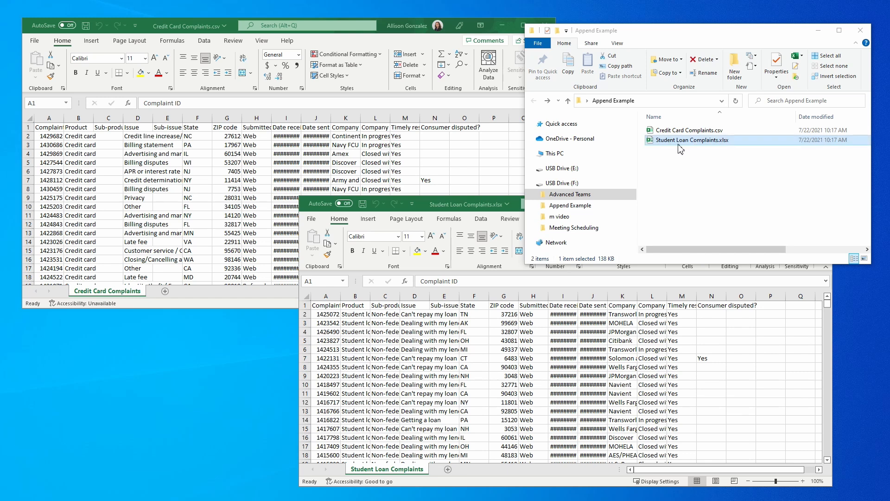
{"action": "left_click", "coordinate": [778, 335]}
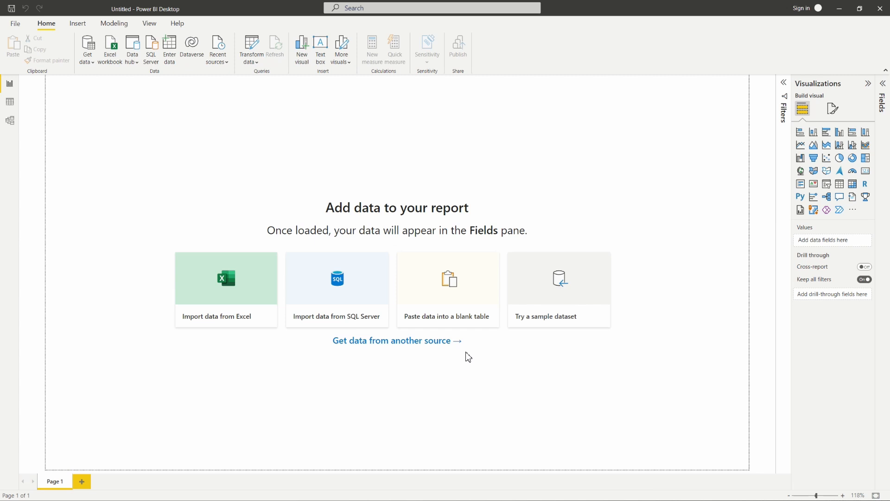
Connect to the Excel workbook Student Loan Complaints.xlsx in the Append Example folder as a data source.
{"action": "left_click", "coordinate": [88, 62]}
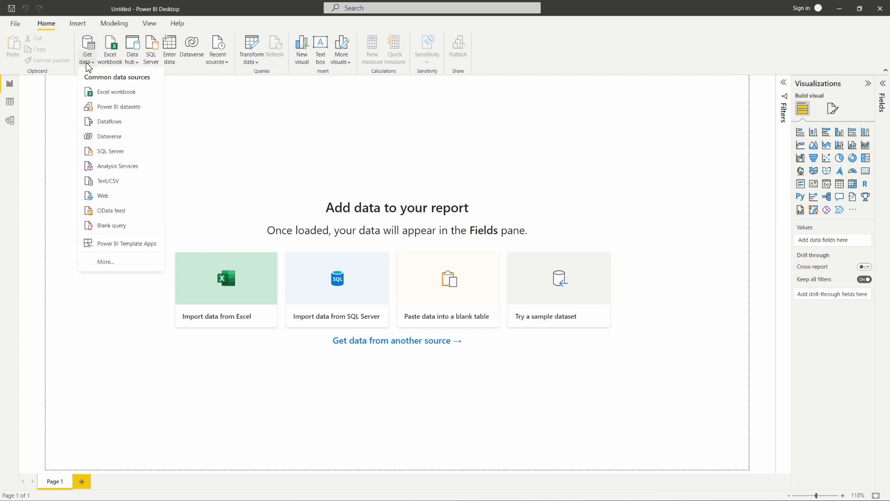
{"action": "left_click", "coordinate": [101, 95]}
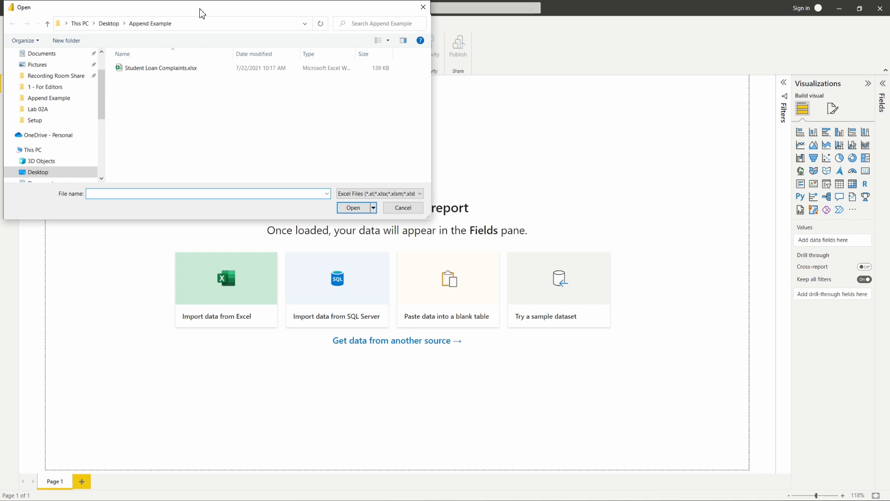
{"action": "left_click", "coordinate": [201, 68]}
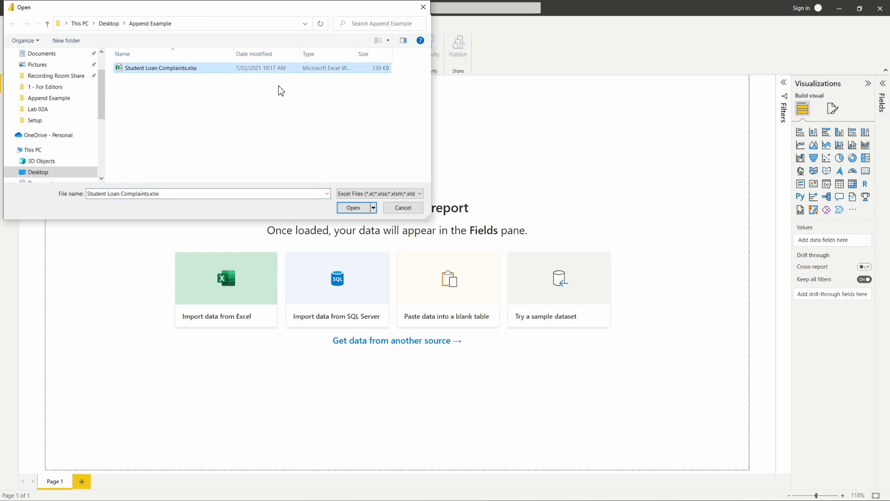
{"action": "left_click", "coordinate": [354, 208]}
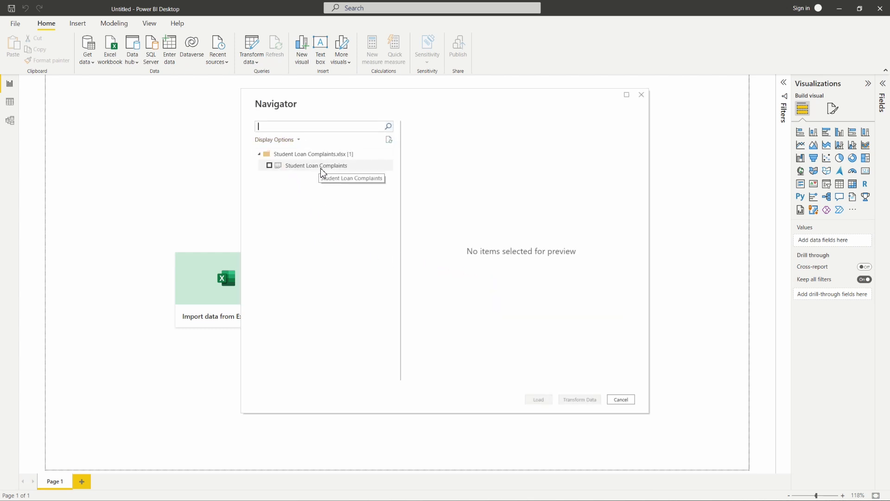
Choose the Student Loan Complaints sheet and open it for transformation in Power Query Editor instead of loading it directly.
{"action": "left_click", "coordinate": [268, 170]}
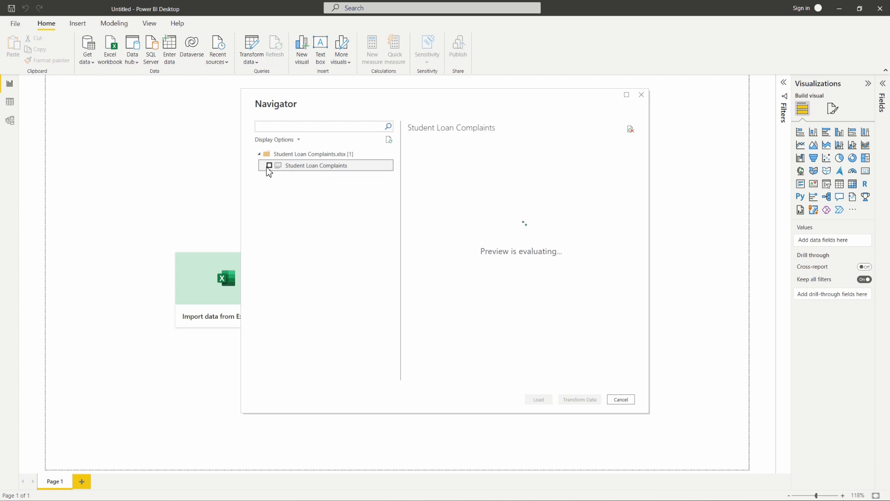
{"action": "left_click", "coordinate": [268, 166]}
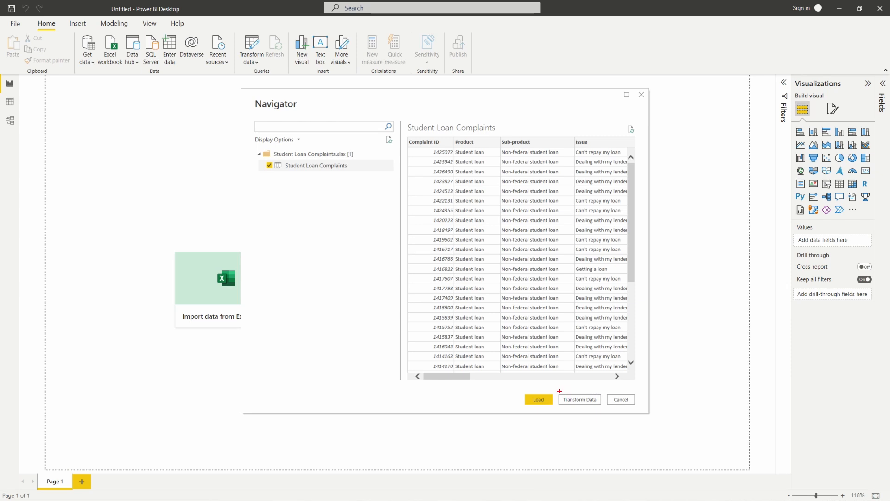
{"action": "left_click_drag", "start_coordinate": [557, 389], "coordinate": [603, 407]}
{"action": "mouse_move", "coordinate": [525, 390]}
{"action": "left_mouse_down"}
{"action": "mouse_move", "coordinate": [542, 399]}
{"action": "mouse_move", "coordinate": [529, 409]}
{"action": "left_mouse_up"}
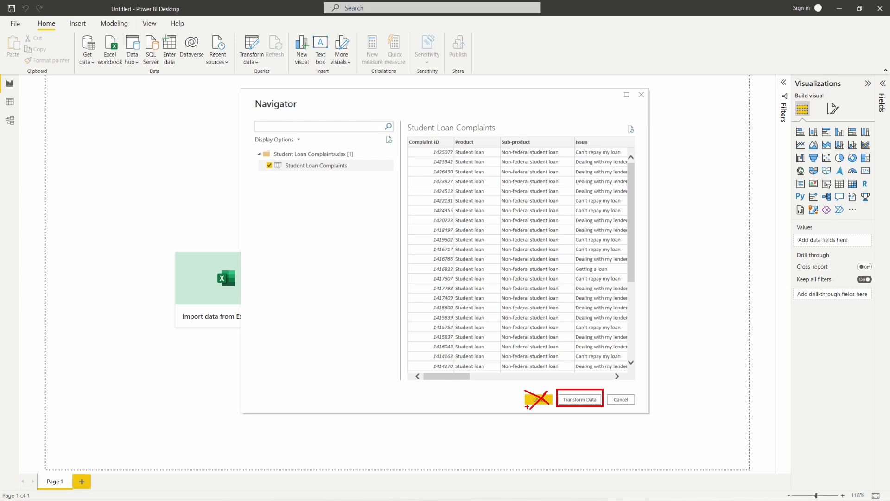
{"action": "left_click", "coordinate": [585, 399]}
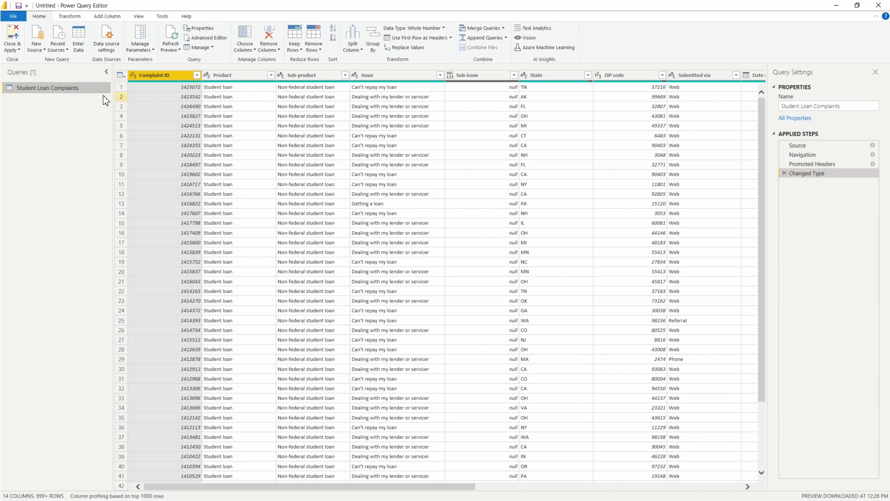
Add Credit Card Complaints.csv as a new Text/CSV source, keeping the proposed import settings.
{"action": "left_click", "coordinate": [40, 46]}
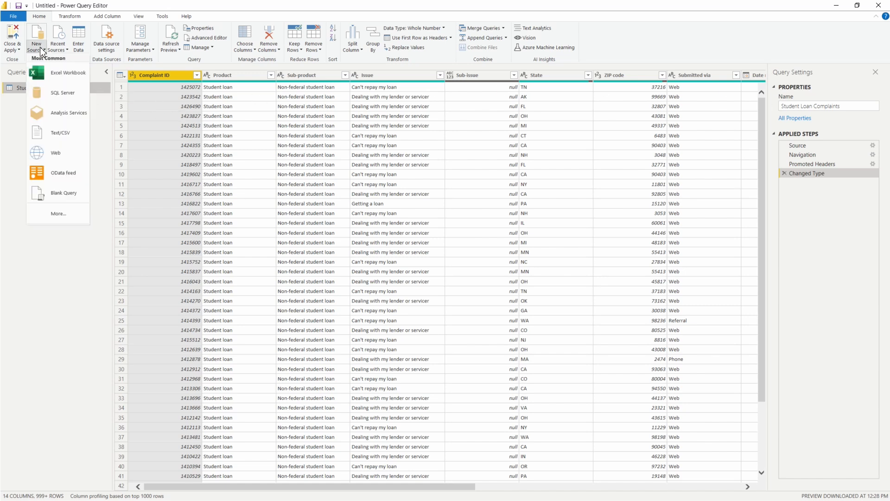
{"action": "left_click", "coordinate": [68, 135]}
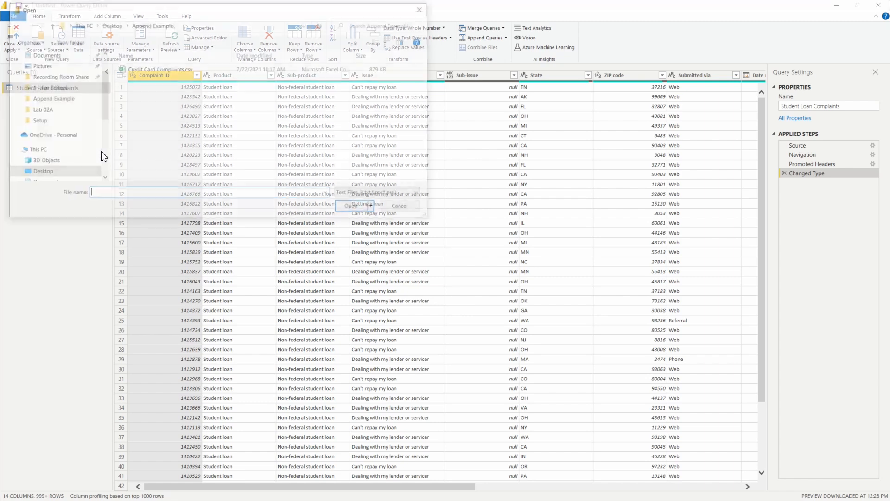
{"action": "left_click", "coordinate": [137, 69]}
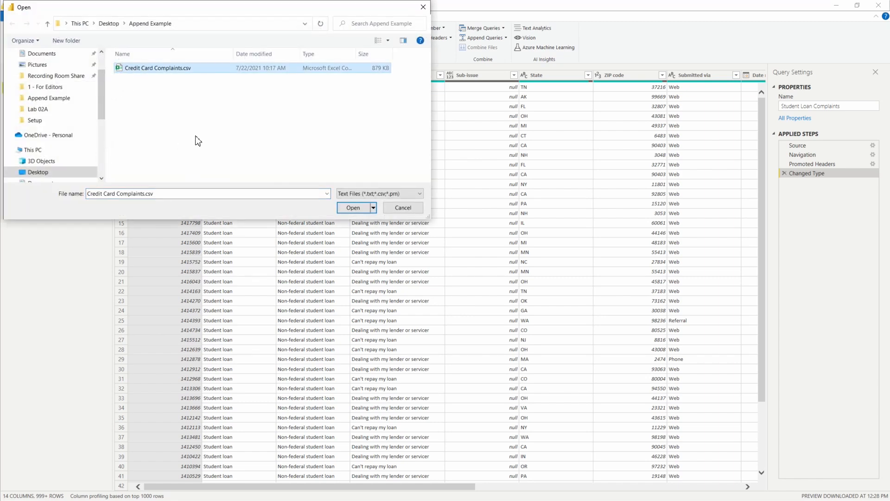
{"action": "left_click", "coordinate": [363, 211]}
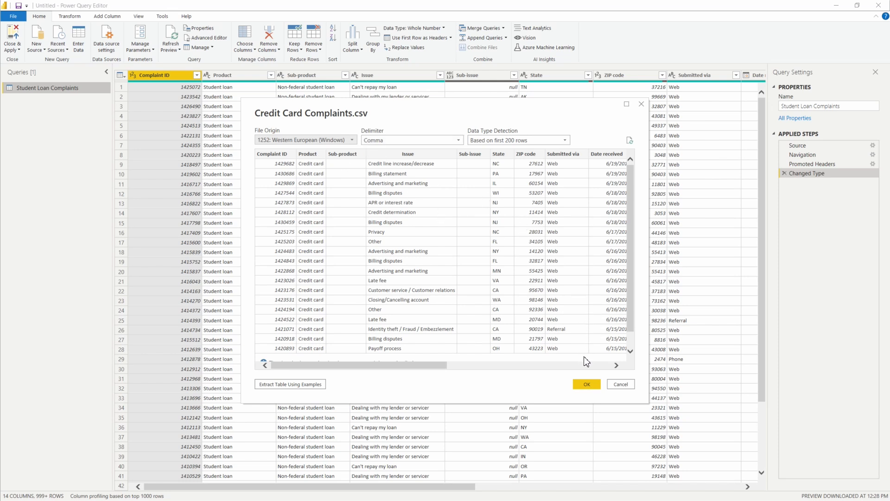
{"action": "left_click", "coordinate": [593, 388]}
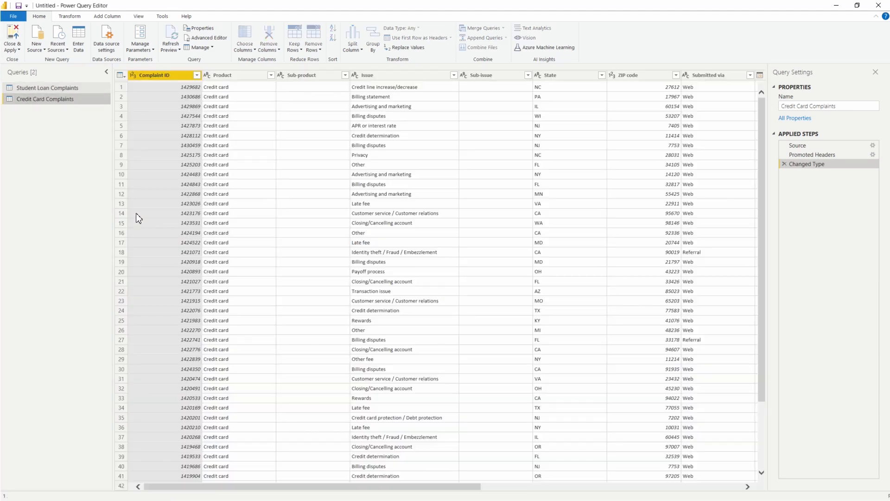
Examine the Student Loan Complaints query at its Source, Navigation, Promoted Headers and Changed Type steps, including the column data types.
{"action": "left_click", "coordinate": [30, 89]}
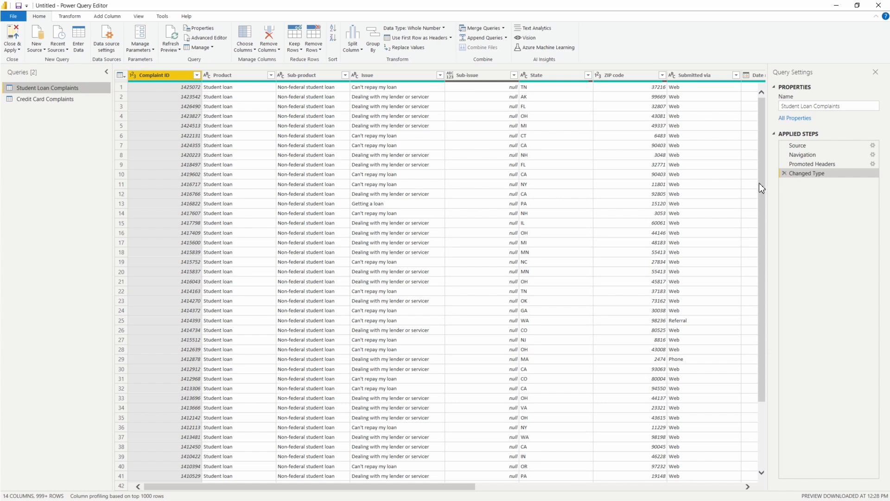
{"action": "left_click", "coordinate": [800, 145]}
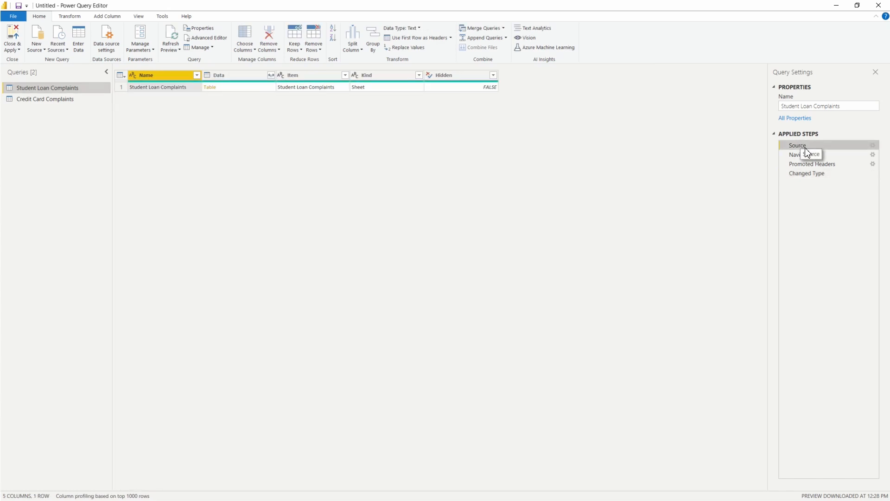
{"action": "left_click", "coordinate": [816, 156]}
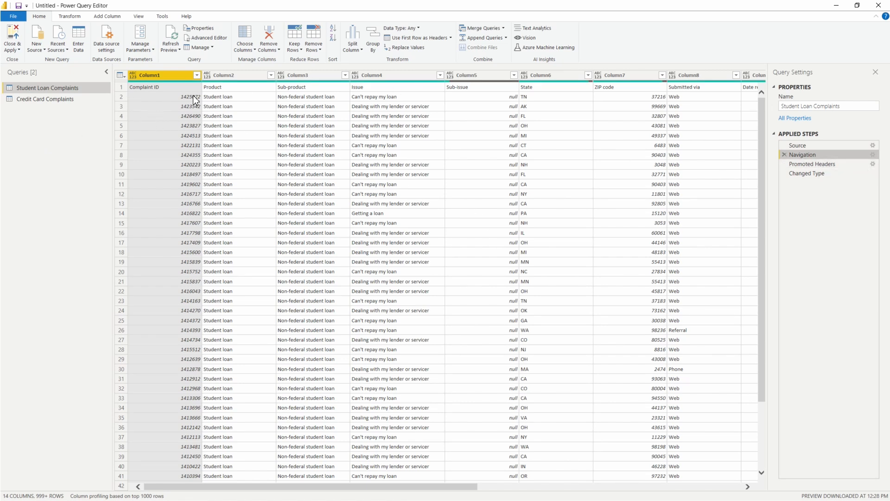
{"action": "left_click", "coordinate": [826, 165]}
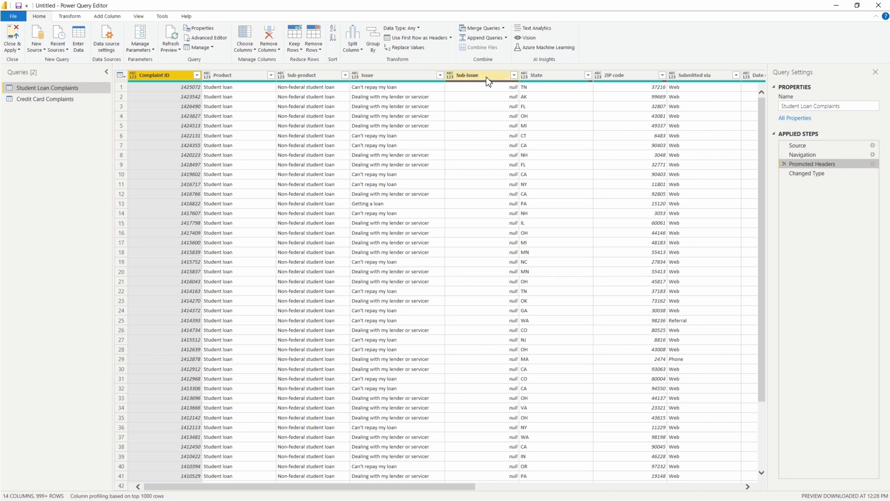
{"action": "left_click", "coordinate": [840, 177]}
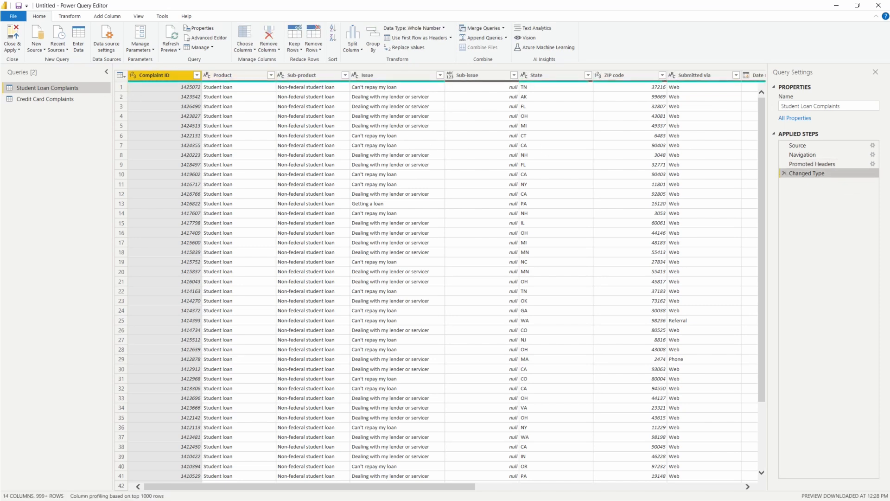
{"action": "left_click_drag", "start_coordinate": [126, 69], "coordinate": [137, 80]}
{"action": "left_click_drag", "start_coordinate": [202, 70], "coordinate": [213, 82]}
{"action": "left_click_drag", "start_coordinate": [270, 66], "coordinate": [288, 79]}
{"action": "key", "text": "Escape"}
Examine the Credit Card Complaints query at its Source, Promoted Headers and Changed Type steps.
{"action": "left_click", "coordinate": [85, 104]}
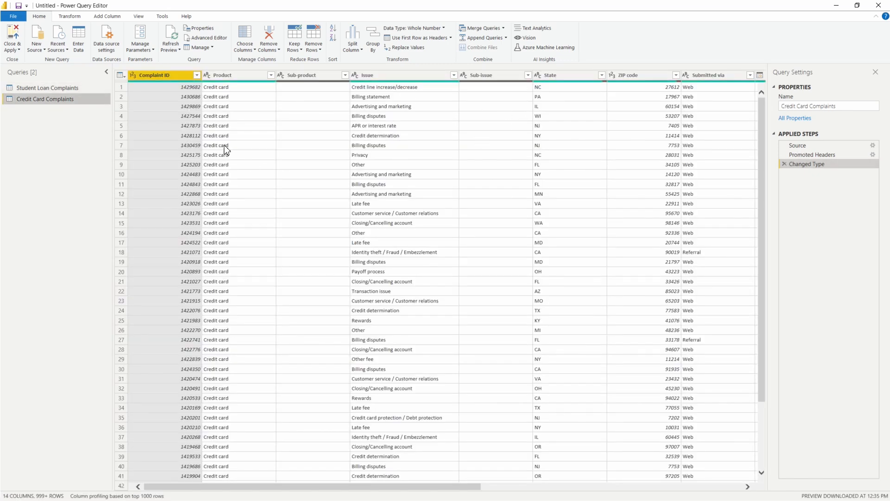
{"action": "left_click", "coordinate": [806, 146]}
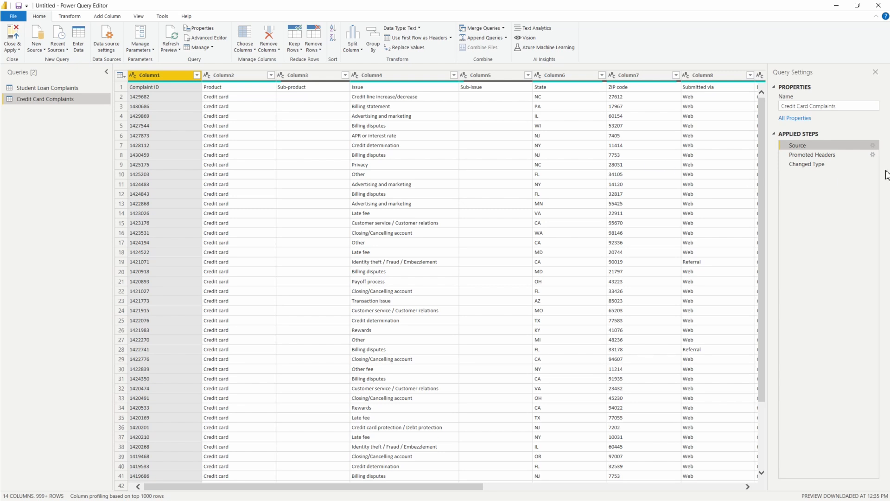
{"action": "left_click", "coordinate": [822, 158]}
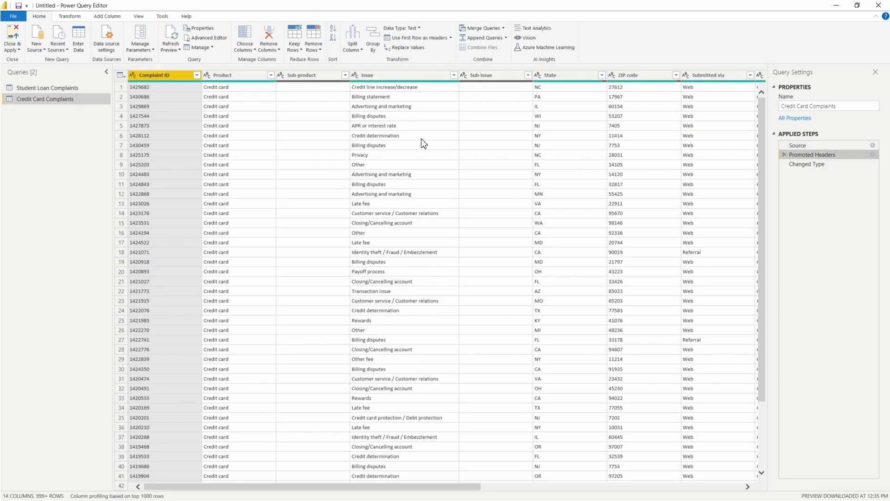
{"action": "left_click", "coordinate": [822, 168]}
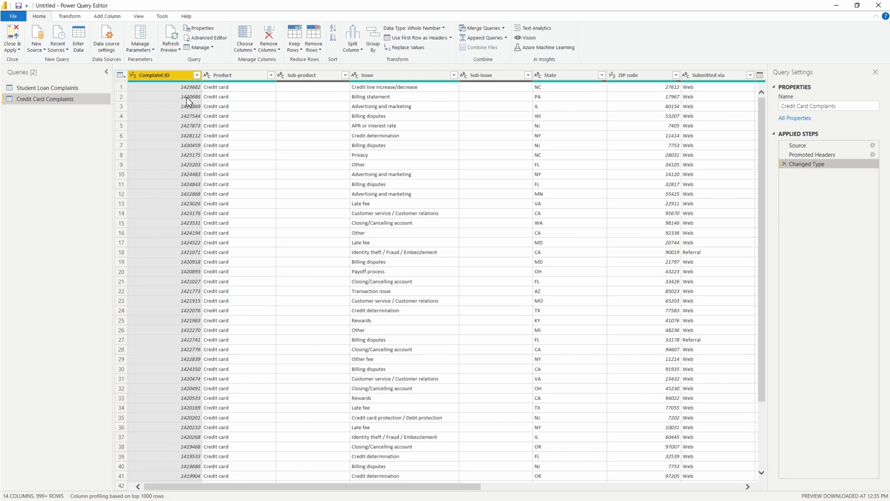
Append two tables as a new query, with Student Loan Complaints as the first table and Credit Card Complaints as the second.
{"action": "left_click", "coordinate": [55, 89]}
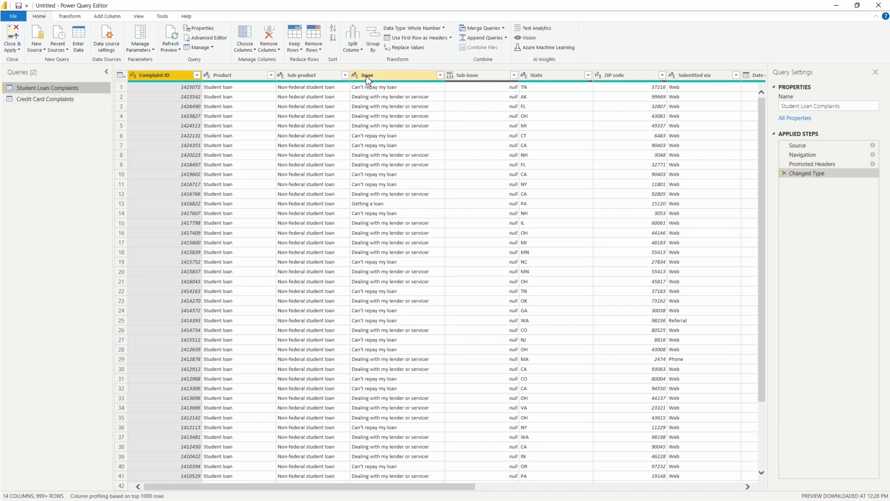
{"action": "mouse_move", "coordinate": [383, 76]}
{"action": "left_mouse_down"}
{"action": "mouse_move", "coordinate": [281, 76]}
{"action": "mouse_move", "coordinate": [411, 77]}
{"action": "mouse_move", "coordinate": [203, 76]}
{"action": "mouse_move", "coordinate": [382, 71]}
{"action": "left_mouse_up"}
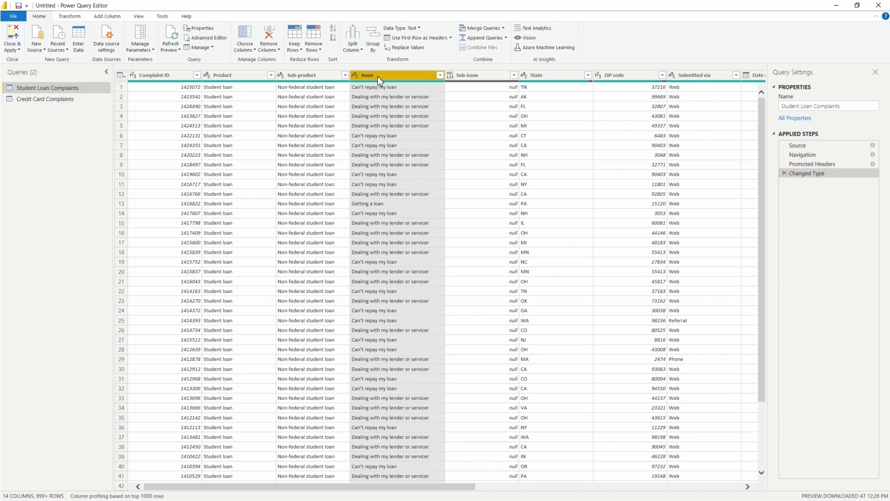
{"action": "left_click", "coordinate": [506, 38]}
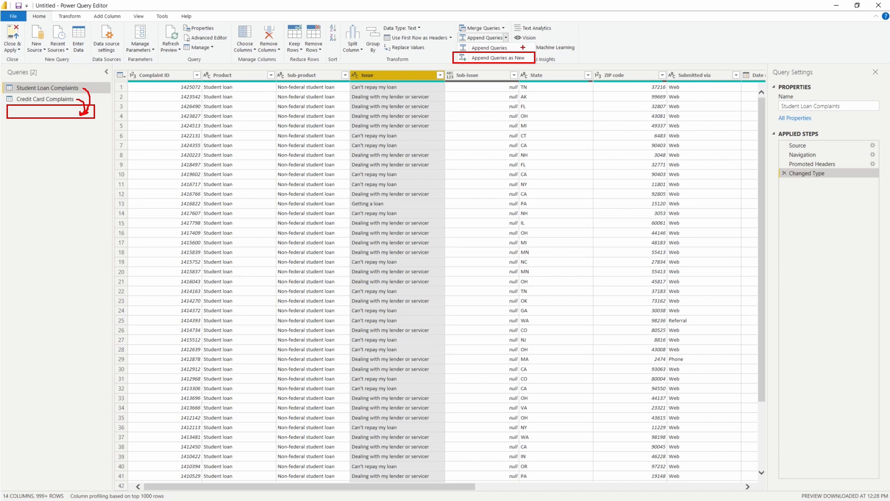
{"action": "key", "text": "Escape"}
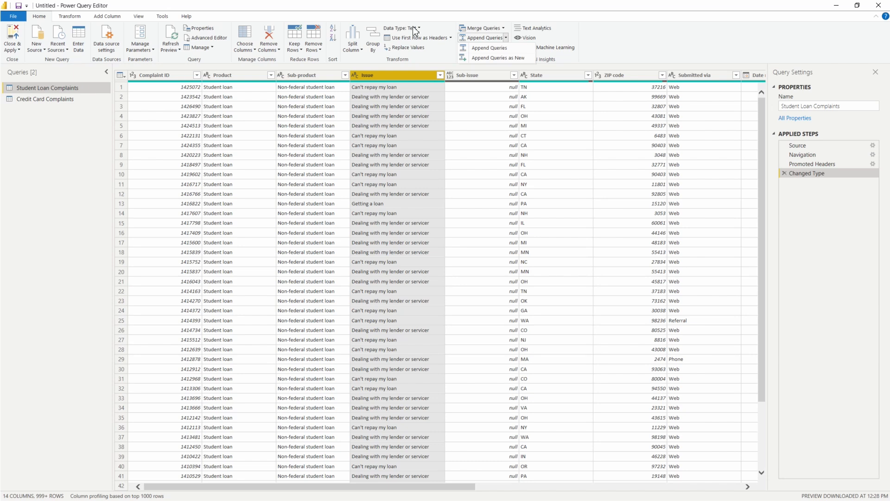
{"action": "left_click", "coordinate": [512, 58]}
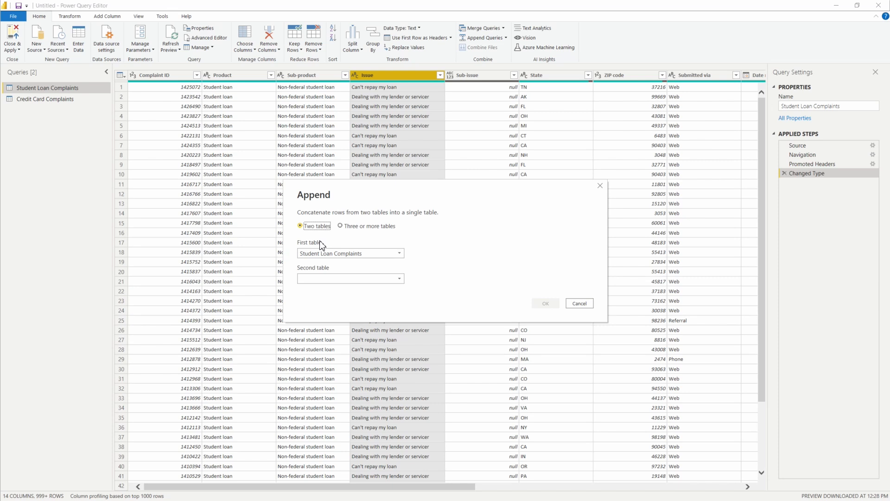
{"action": "left_click", "coordinate": [341, 226]}
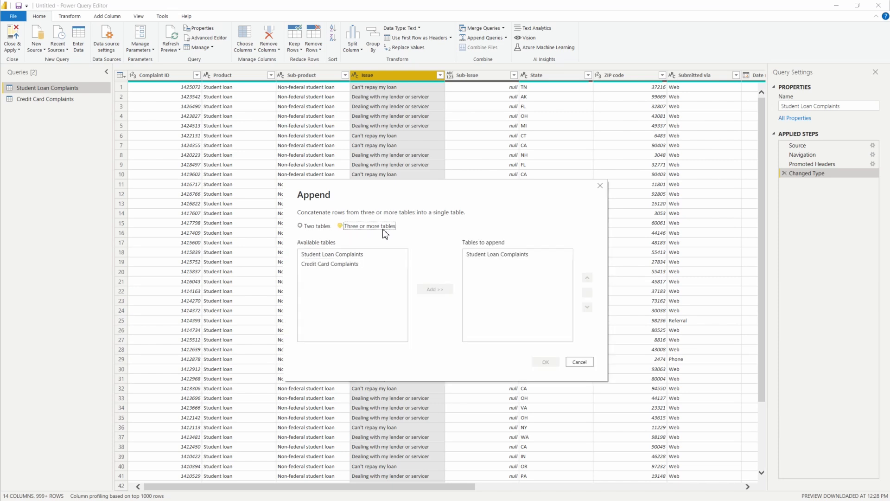
{"action": "left_click", "coordinate": [305, 226]}
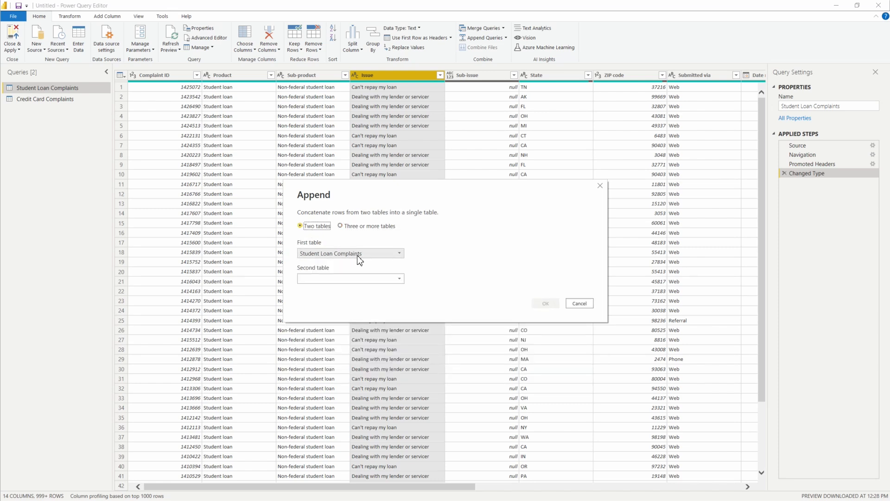
{"action": "left_click", "coordinate": [393, 278]}
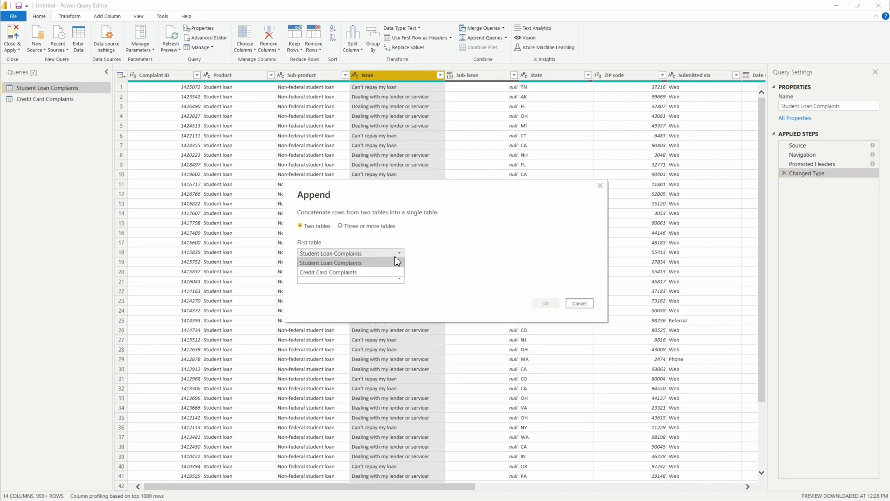
{"action": "left_click", "coordinate": [394, 256]}
{"action": "left_click", "coordinate": [396, 279]}
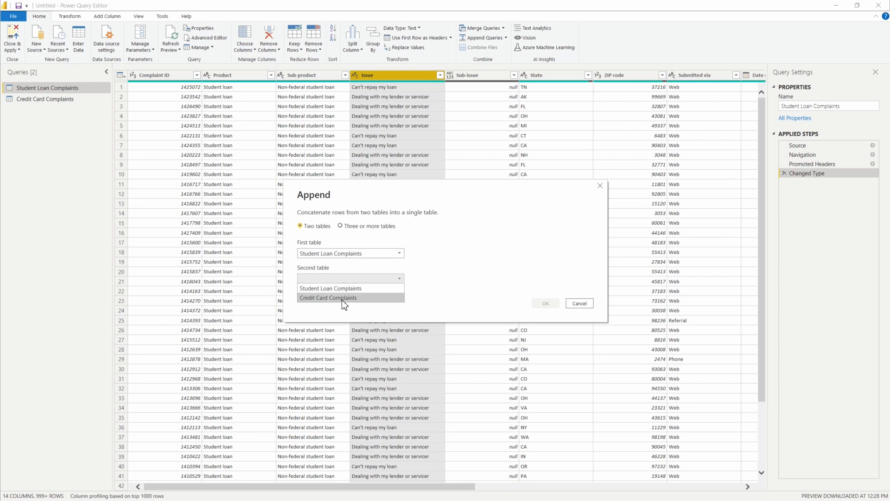
{"action": "left_click", "coordinate": [391, 298]}
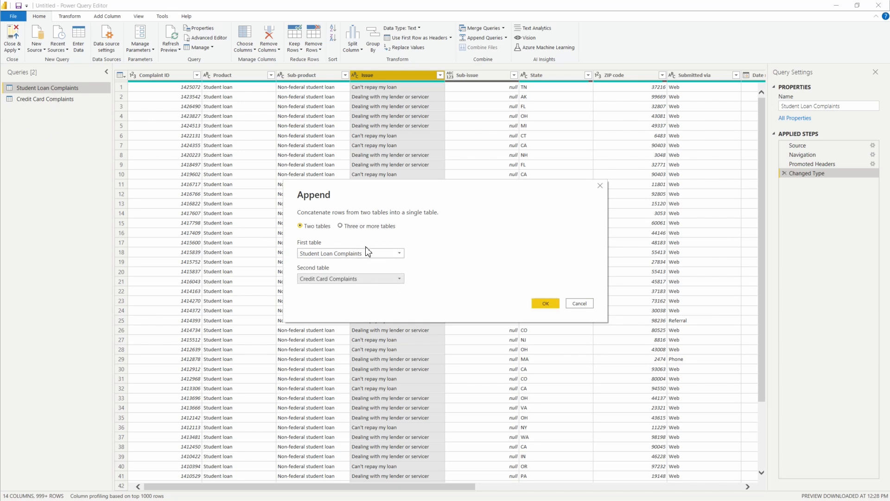
{"action": "left_click", "coordinate": [548, 309]}
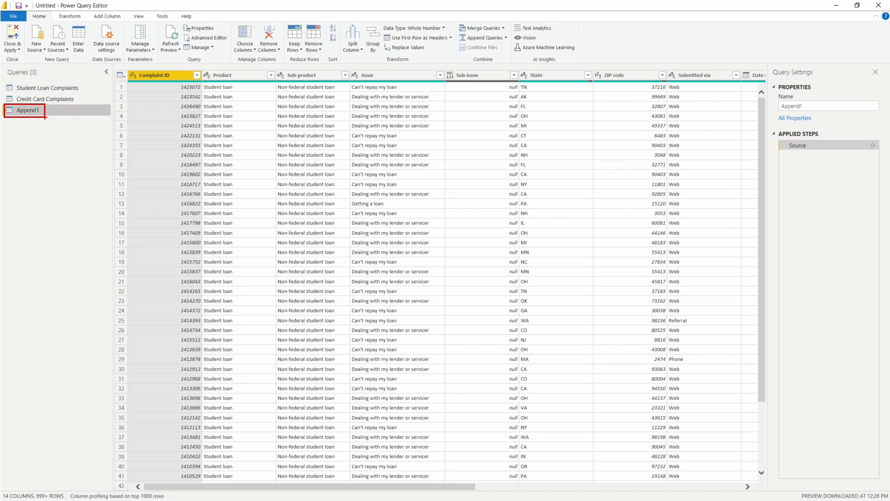
Check the complete list of values in the Product column of the appended query, loading more filter values.
{"action": "mouse_move", "coordinate": [74, 97]}
{"action": "left_mouse_down"}
{"action": "mouse_move", "coordinate": [74, 108]}
{"action": "mouse_move", "coordinate": [52, 114]}
{"action": "mouse_move", "coordinate": [80, 88]}
{"action": "mouse_move", "coordinate": [82, 102]}
{"action": "mouse_move", "coordinate": [66, 118]}
{"action": "left_mouse_up"}
{"action": "key", "text": "Escape"}
{"action": "left_click", "coordinate": [272, 75]}
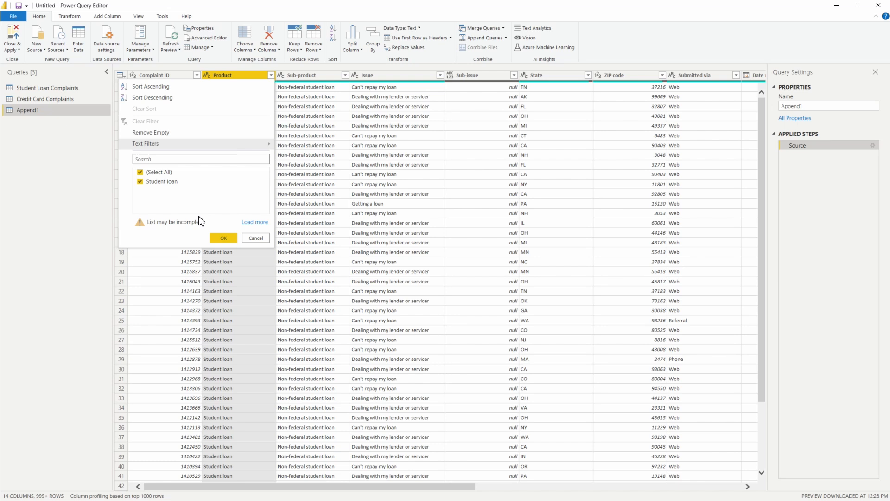
{"action": "left_click", "coordinate": [257, 223]}
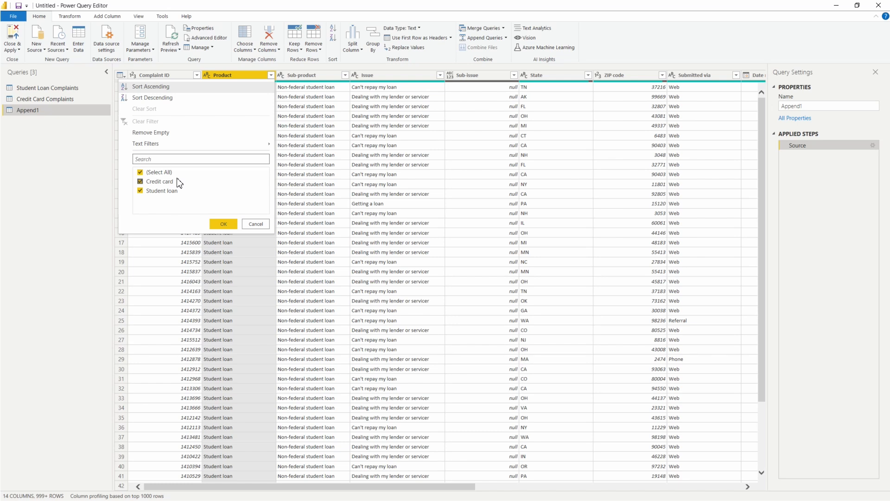
{"action": "left_click", "coordinate": [256, 224]}
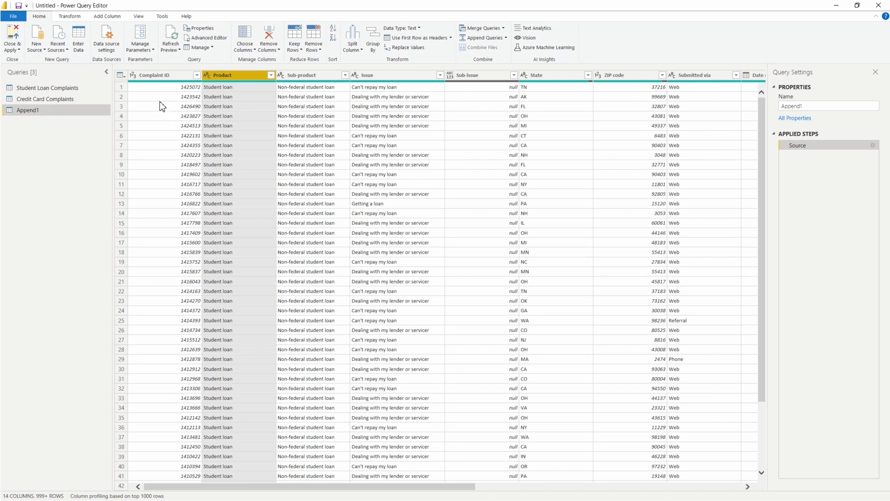
Rename the appended query as Complaints.
{"action": "double_click", "coordinate": [26, 110]}
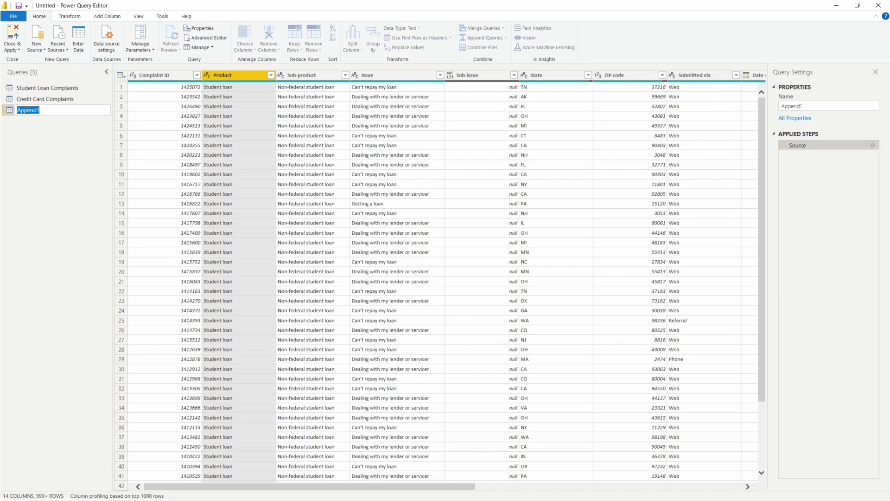
{"action": "type", "text": "Compalaints"}
{"action": "key", "text": "Return"}
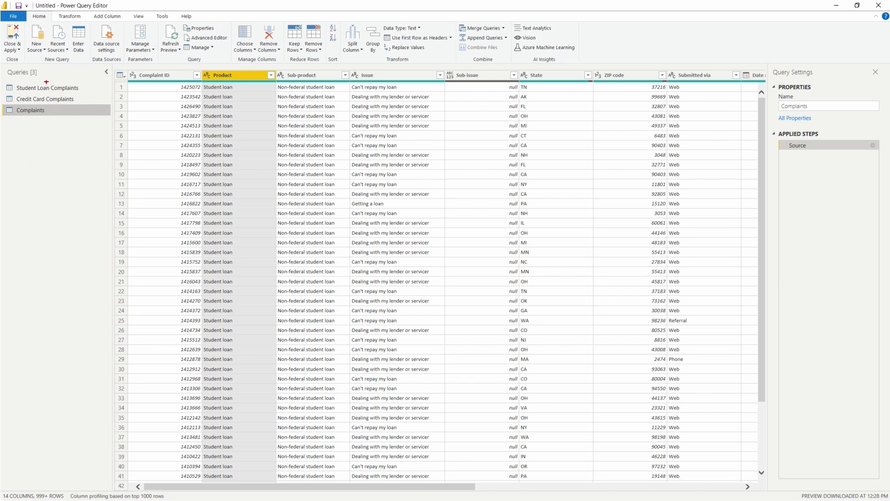
{"action": "left_click_drag", "start_coordinate": [36, 82], "coordinate": [38, 102]}
{"action": "key", "text": "Escape"}
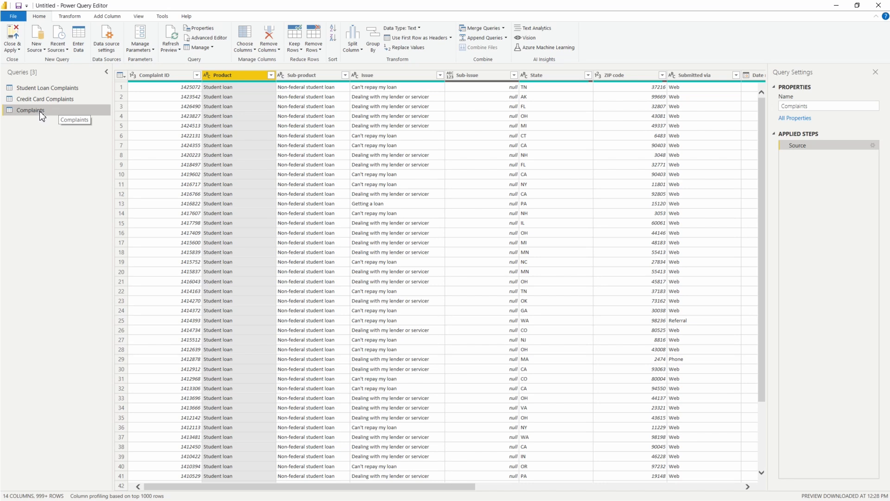
Disable loading for the Student Loan Complaints and Credit Card Complaints queries.
{"action": "right_click", "coordinate": [66, 89]}
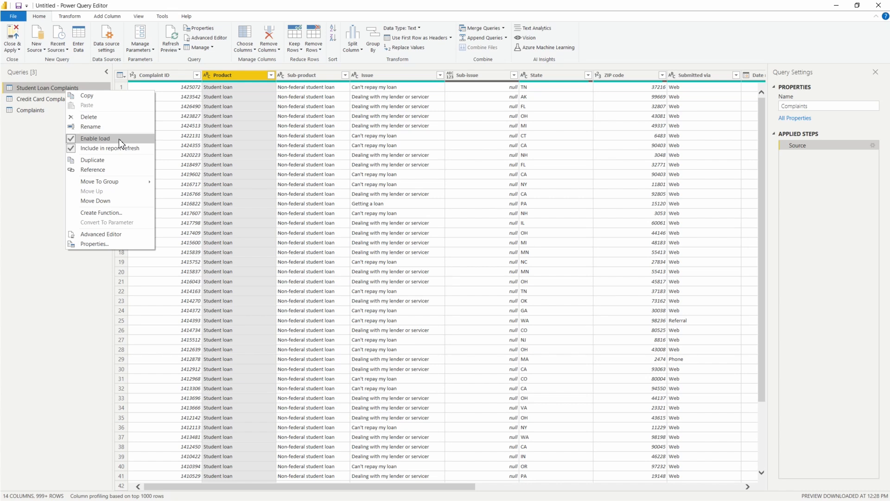
{"action": "left_click", "coordinate": [120, 139]}
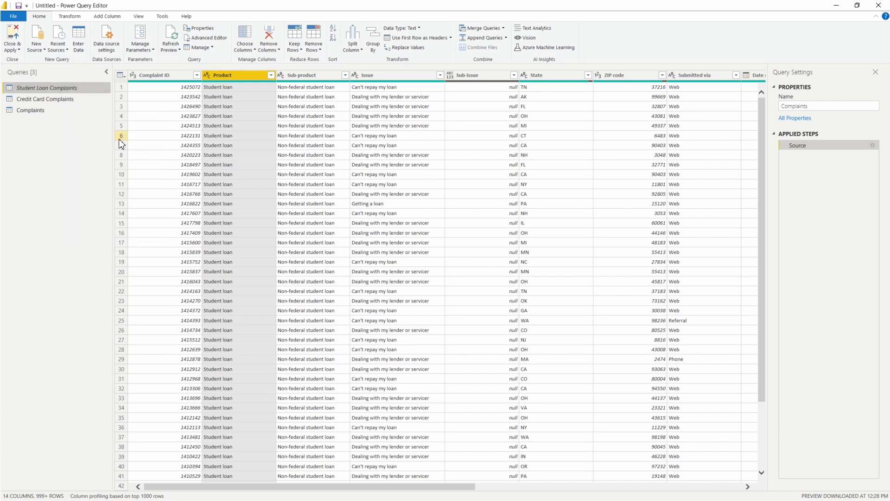
{"action": "right_click", "coordinate": [80, 103]}
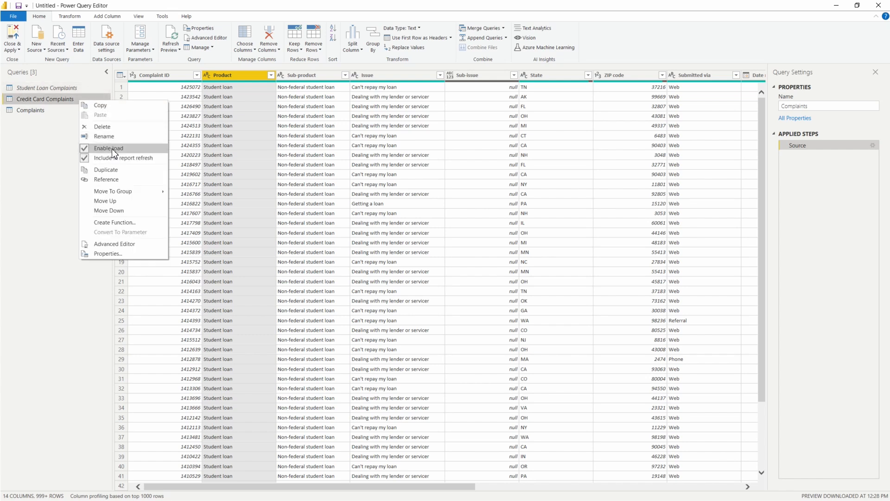
{"action": "left_click", "coordinate": [112, 148]}
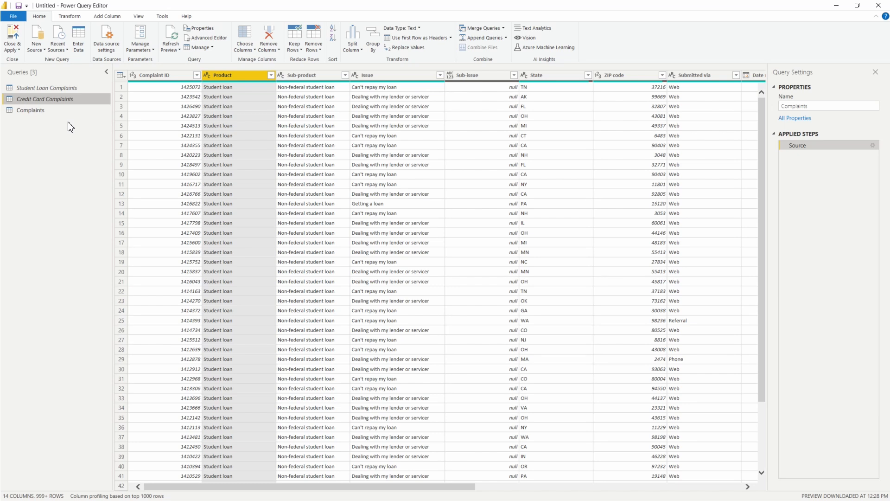
Review the query dependencies diagram to see how the sources and queries feed Complaints.
{"action": "left_click", "coordinate": [139, 18]}
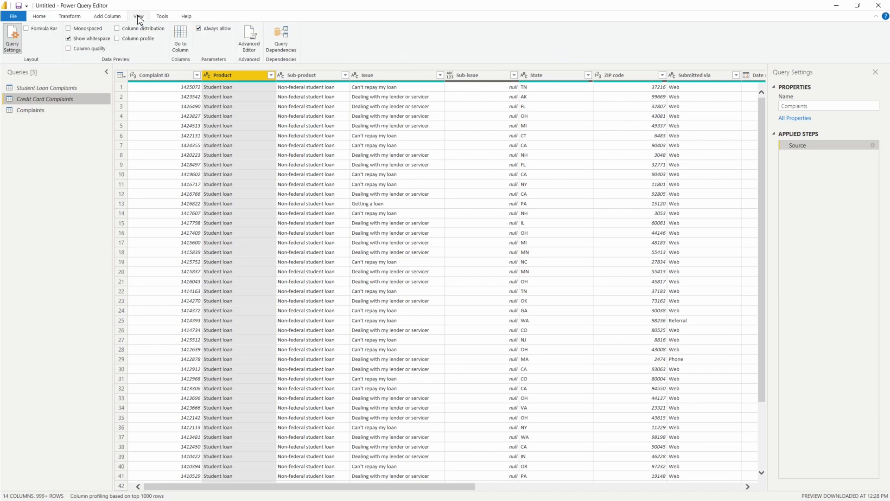
{"action": "left_click", "coordinate": [281, 39]}
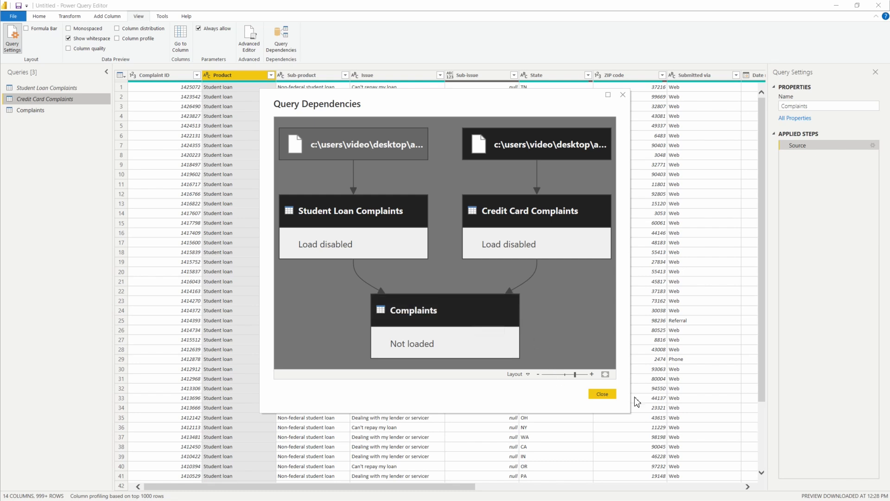
{"action": "left_click", "coordinate": [602, 394]}
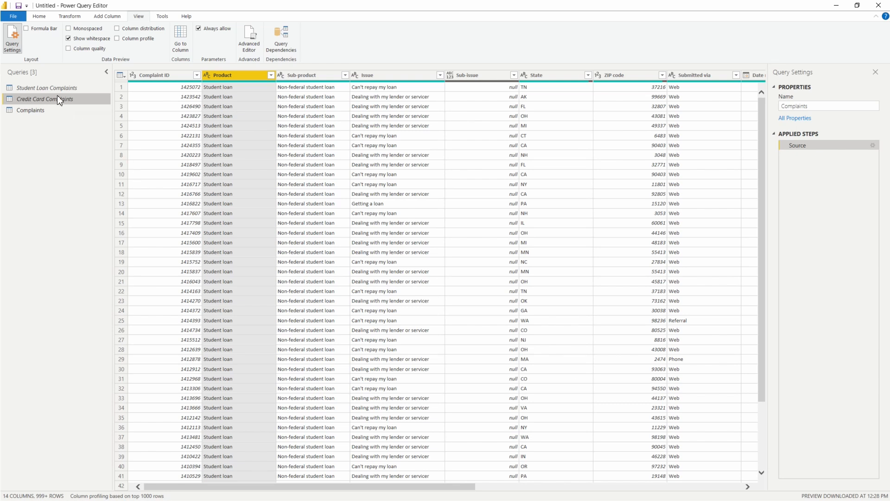
Close and apply the query changes, and inspect the Complaints table's fields, data rows and Product filter values in Power BI Desktop.
{"action": "left_click", "coordinate": [46, 18]}
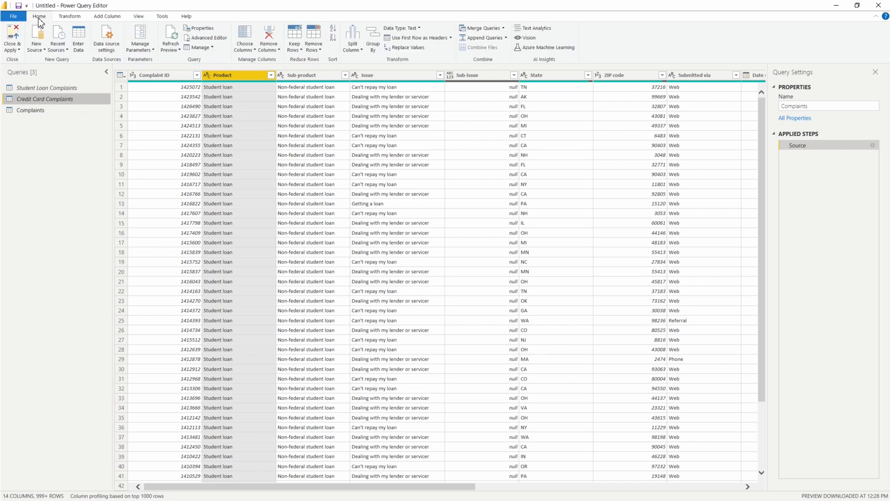
{"action": "left_click", "coordinate": [13, 35]}
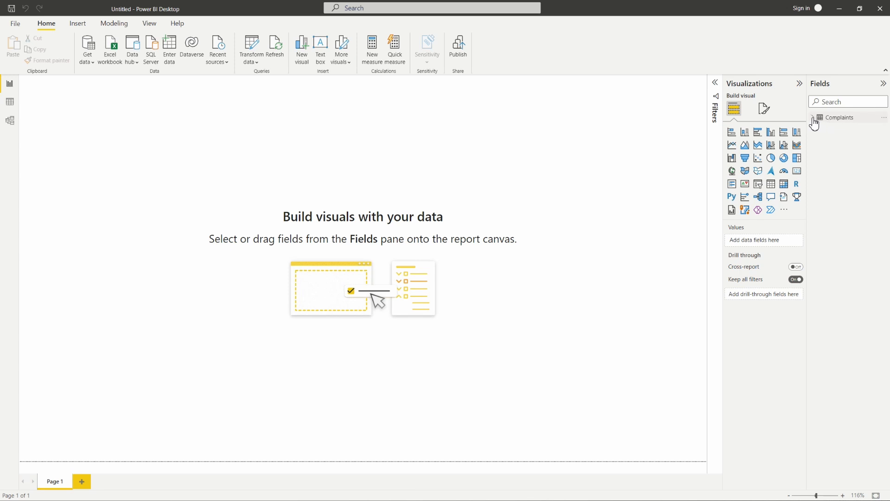
{"action": "left_click", "coordinate": [813, 117]}
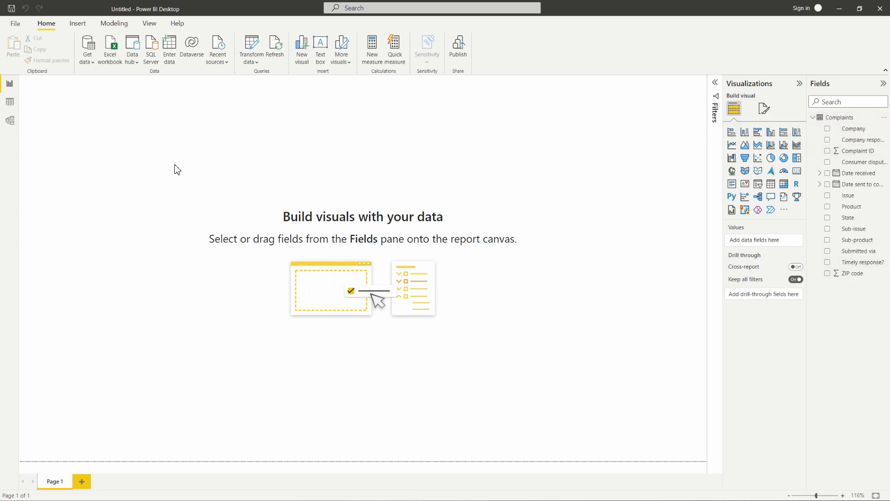
{"action": "left_click", "coordinate": [10, 102]}
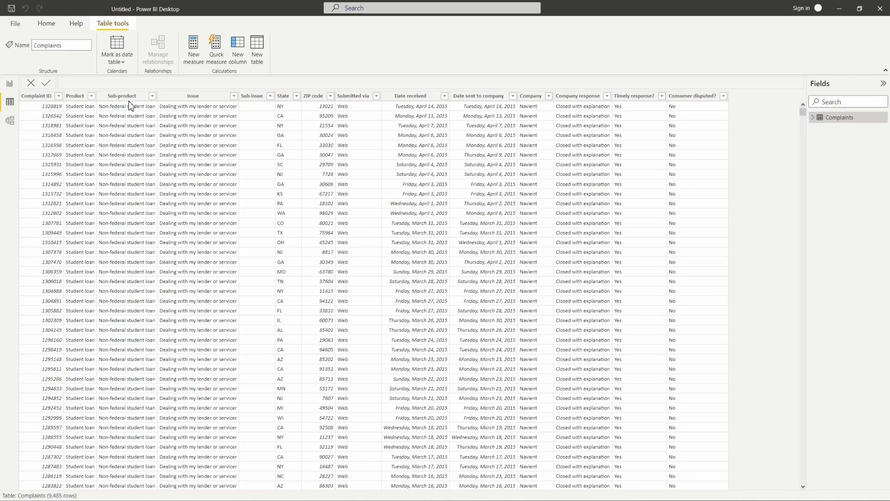
{"action": "left_click", "coordinate": [92, 96]}
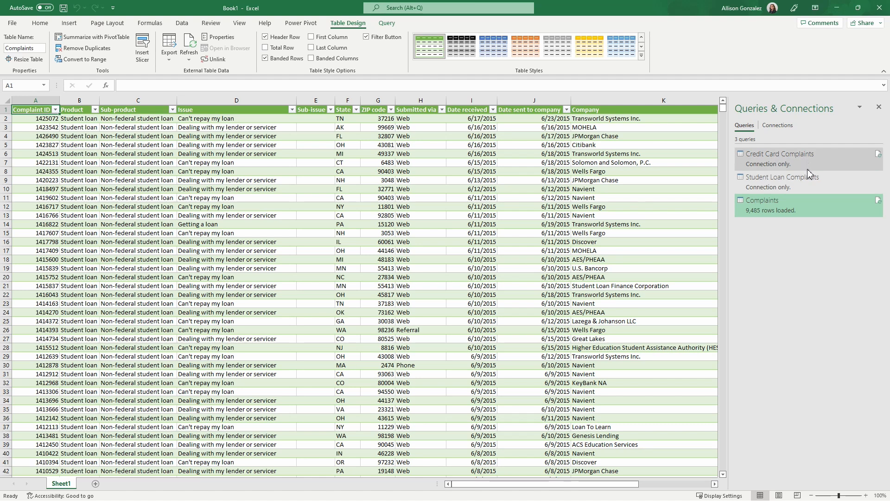
Switch to Excel, preview the workbook's queries and view the Load To options for Complaints without changing them.
{"action": "mouse_move", "coordinate": [812, 160]}
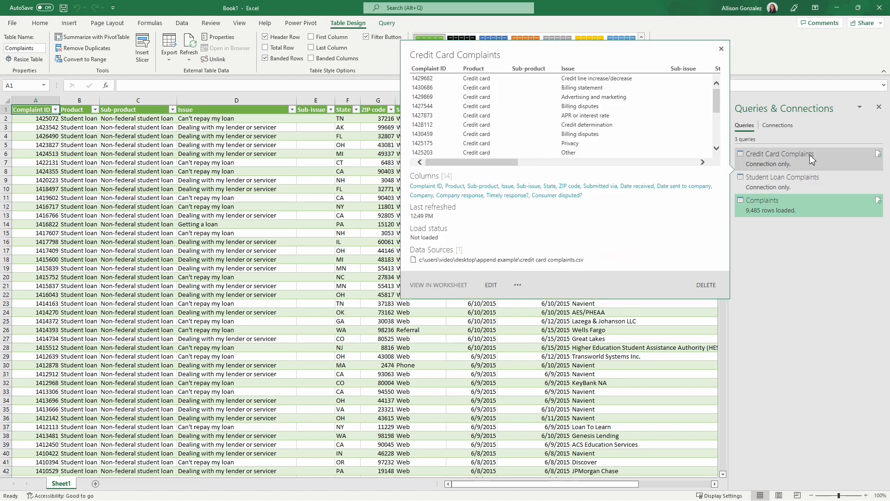
{"action": "mouse_move", "coordinate": [810, 182]}
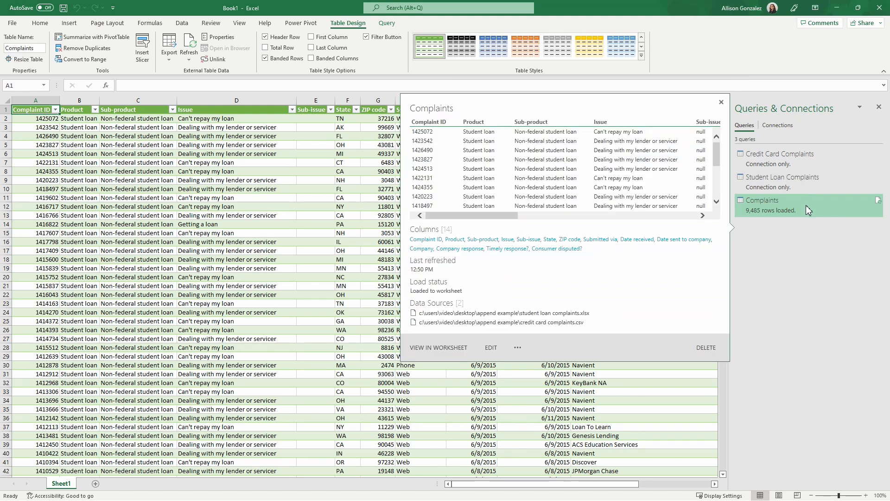
{"action": "right_click", "coordinate": [807, 209]}
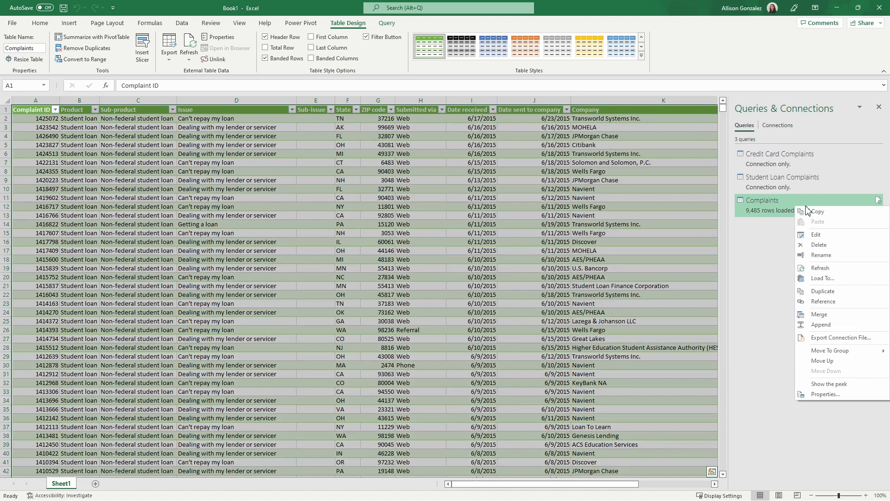
{"action": "left_click", "coordinate": [823, 279]}
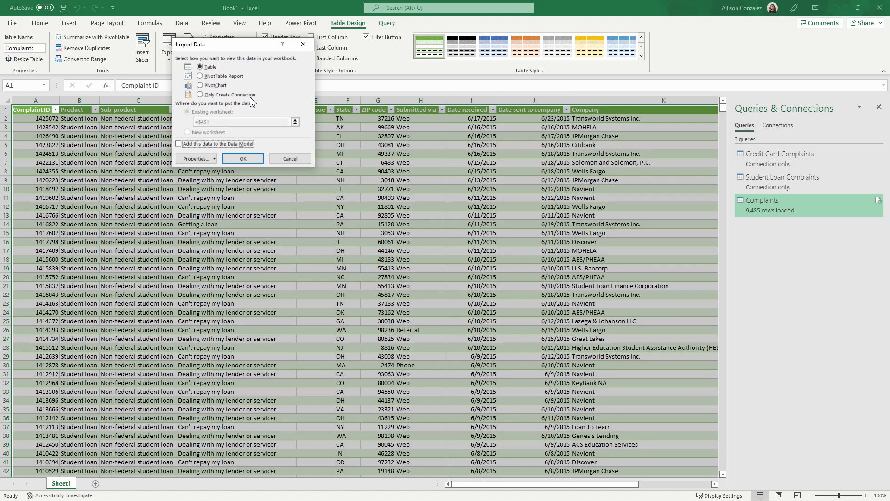
{"action": "left_click", "coordinate": [290, 159]}
Launch the Power Query Editor from Excel, view the Append Queries options and return to the workbook with Close & Load.
{"action": "left_click", "coordinate": [182, 23]}
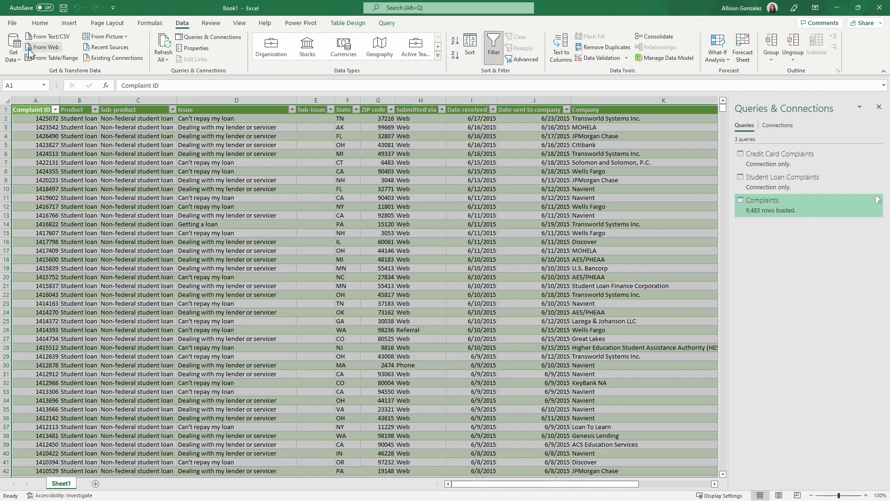
{"action": "left_click", "coordinate": [15, 59]}
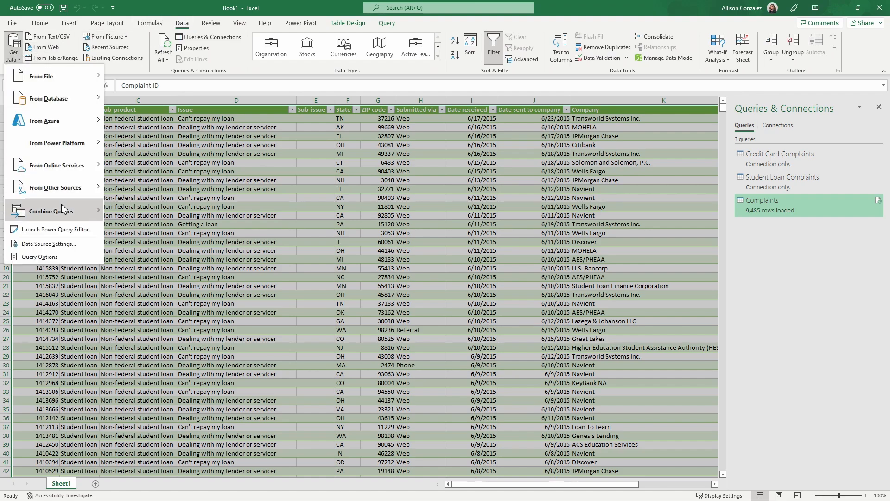
{"action": "left_click", "coordinate": [56, 231]}
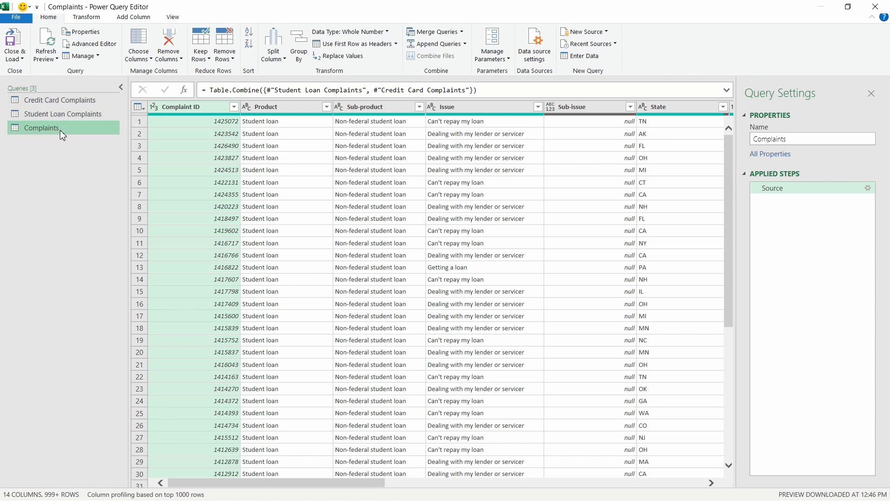
{"action": "left_click", "coordinate": [464, 45]}
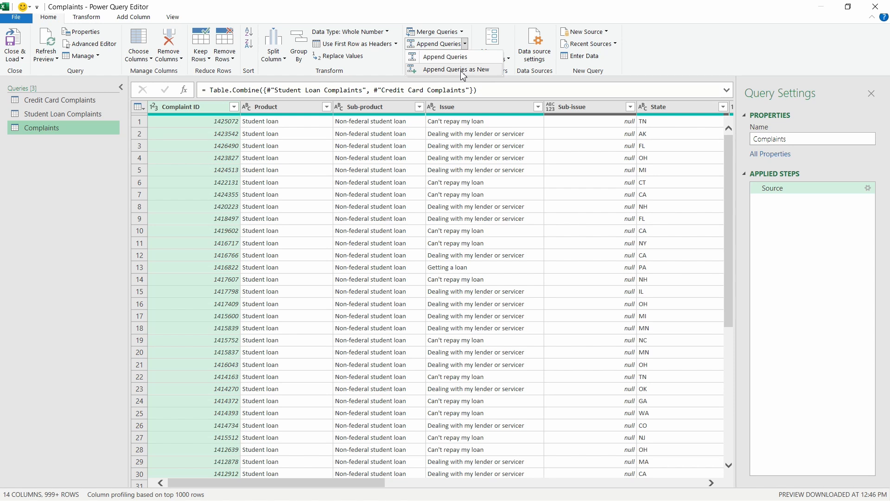
{"action": "left_click", "coordinate": [22, 59]}
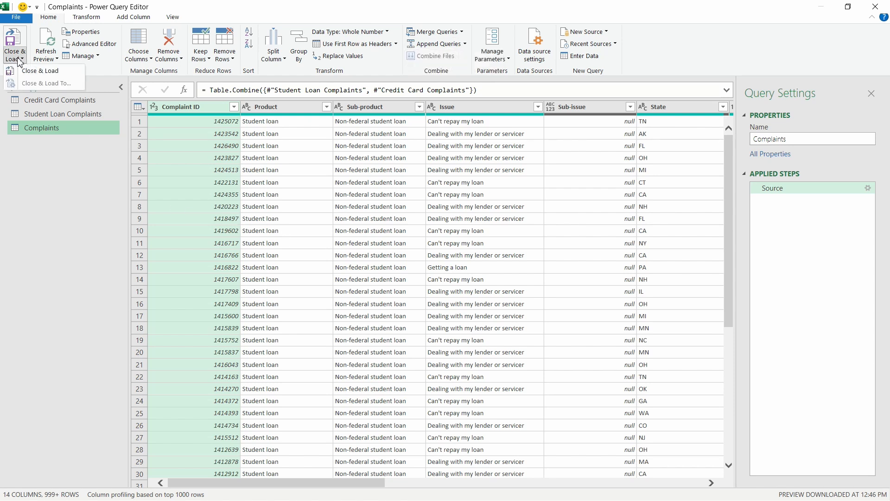
{"action": "left_click", "coordinate": [40, 73]}
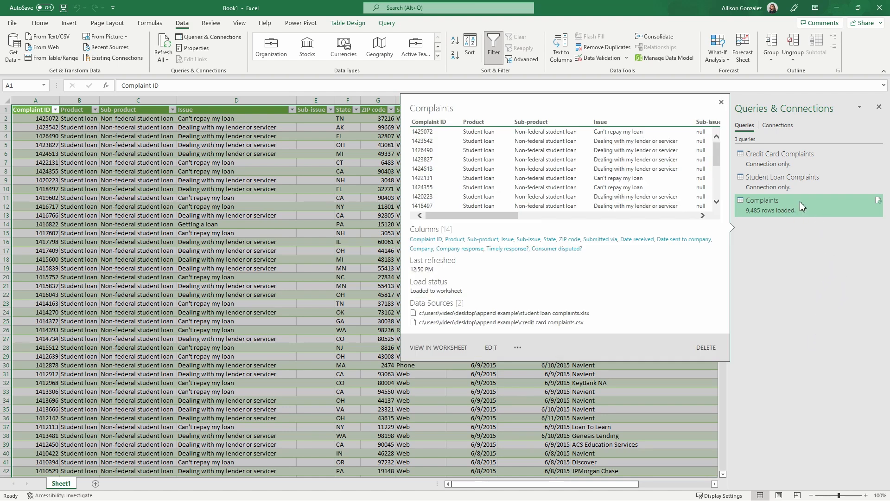
Apply the Load To settings for the Complaints query, with Table as the way to view the data.
{"action": "right_click", "coordinate": [800, 201]}
{"action": "left_click", "coordinate": [838, 279]}
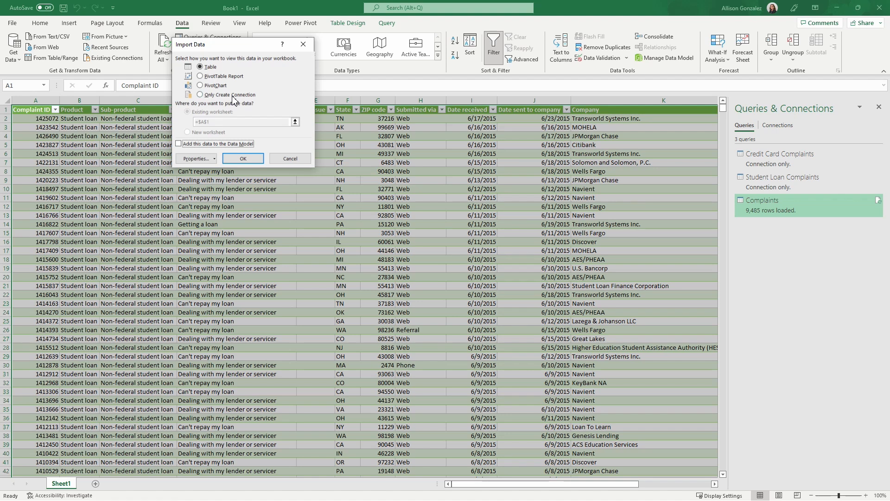
{"action": "left_click", "coordinate": [243, 158]}
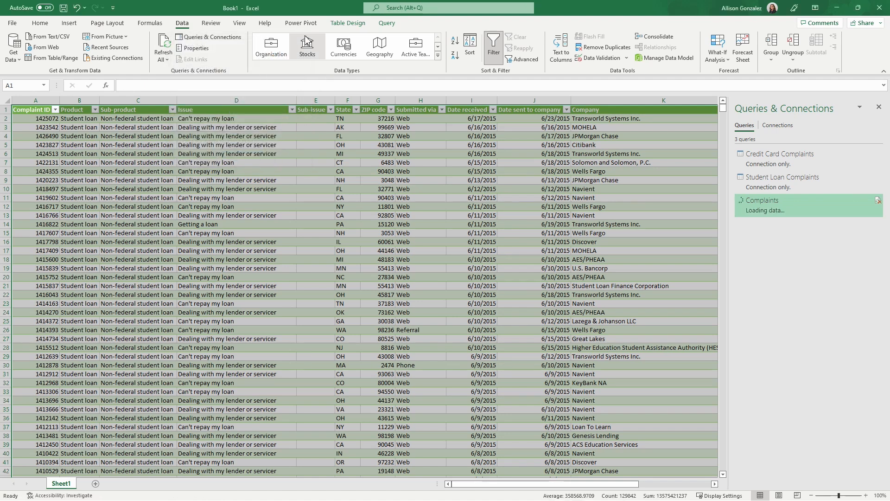